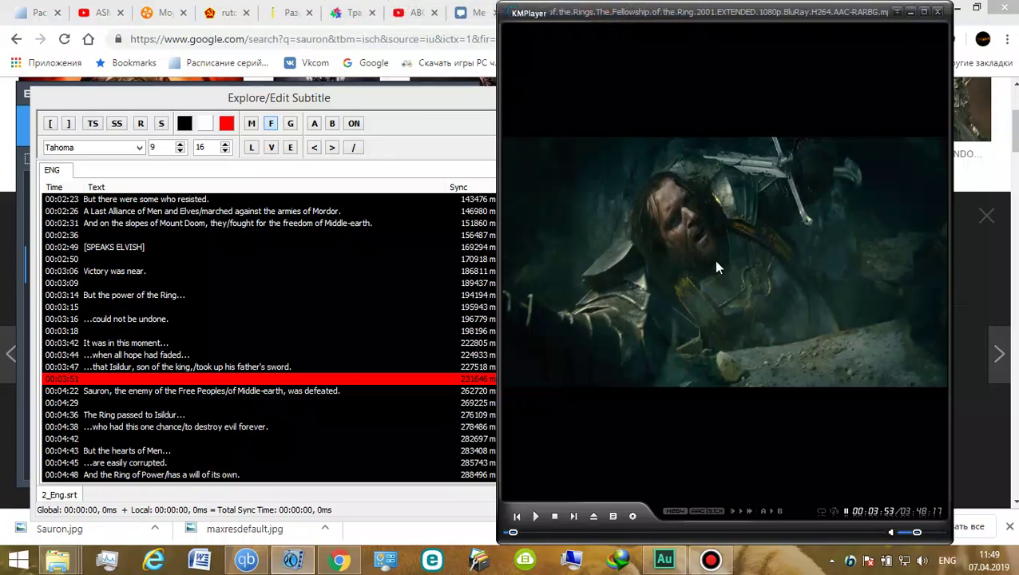
# Nudge the KMPlayer window slightly left, keeping the scene paused at 00:03:53
pyautogui.moveTo(716, 268)
pyautogui.mouseDown()
pyautogui.moveTo(709, 276)
pyautogui.moveTo(832, 274)
pyautogui.moveTo(736, 271)
pyautogui.moveTo(676, 255)
pyautogui.moveTo(732, 261)
pyautogui.moveTo(715, 261)
pyautogui.mouseUp()
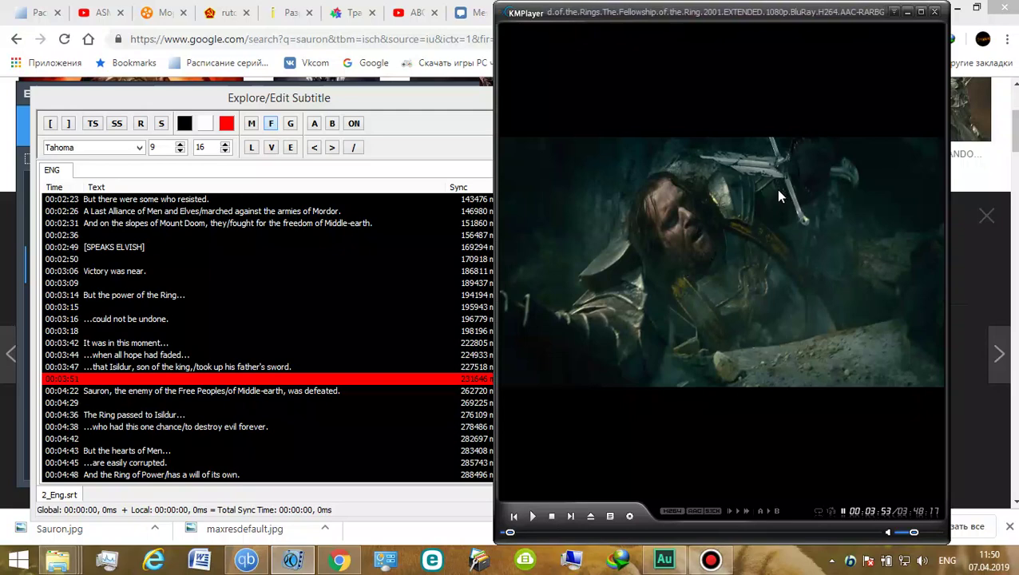
# Step the paused battle scene forward twice from 00:03:53 to 00:03:55
pyautogui.click(782, 191)
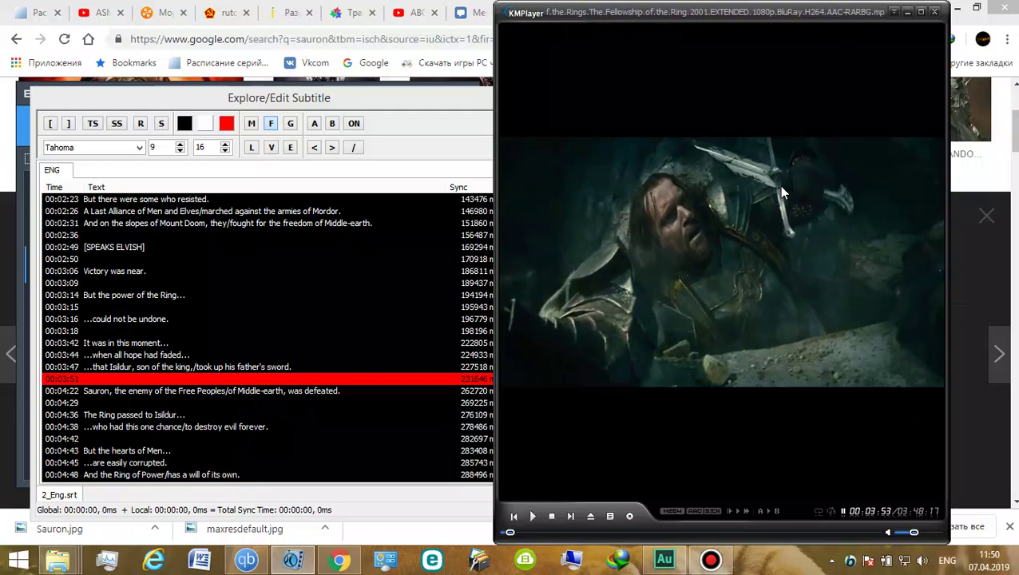
pyautogui.click(783, 191)
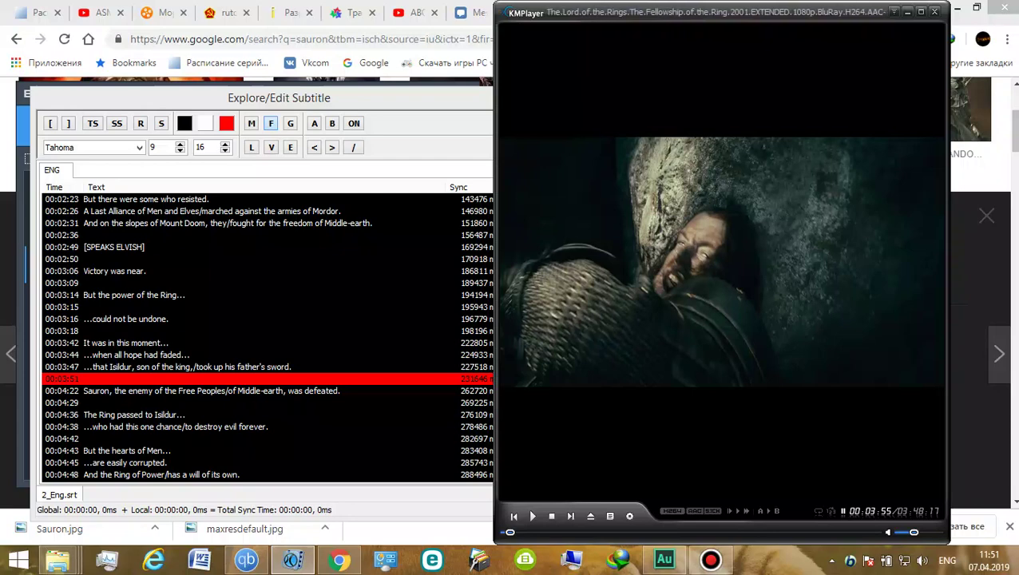
# Resume playback until the film pauses at 00:03:56 on Sauron amid fire
pyautogui.press('space')
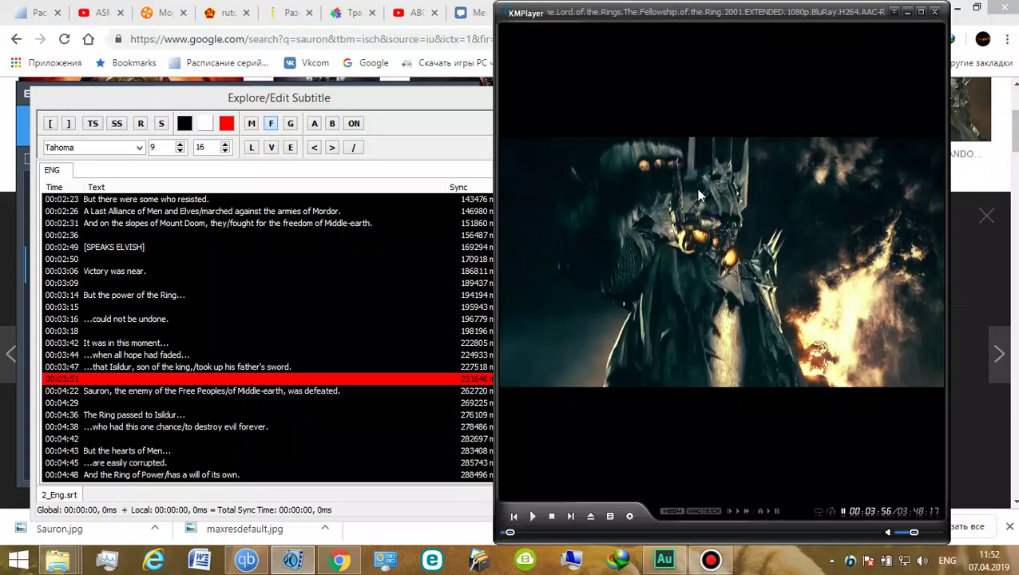
# Play and pause through the Sauron shot, stopping at 00:03:57, then resume toward 00:03:59
pyautogui.click(742, 212)
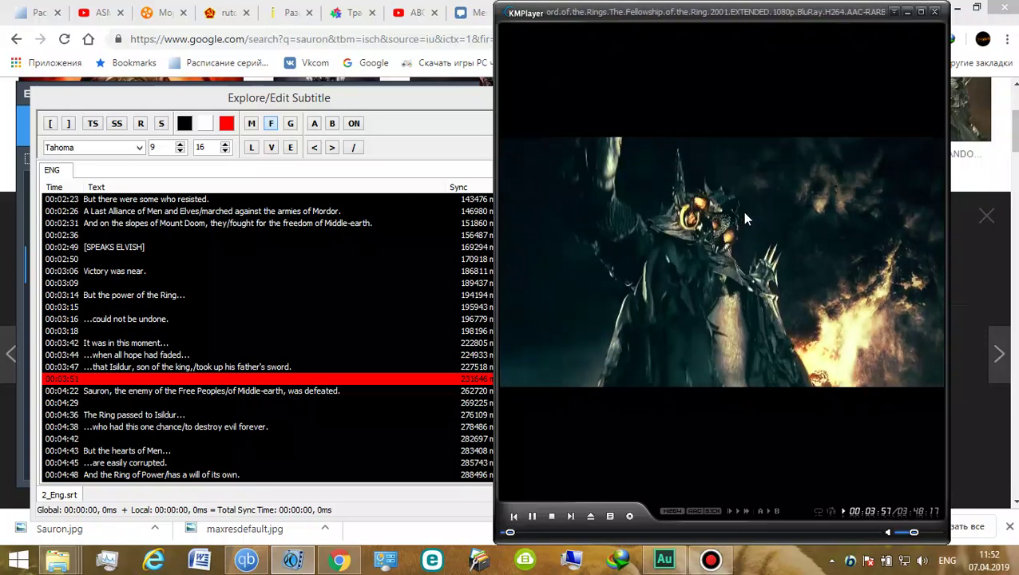
pyautogui.click(742, 211)
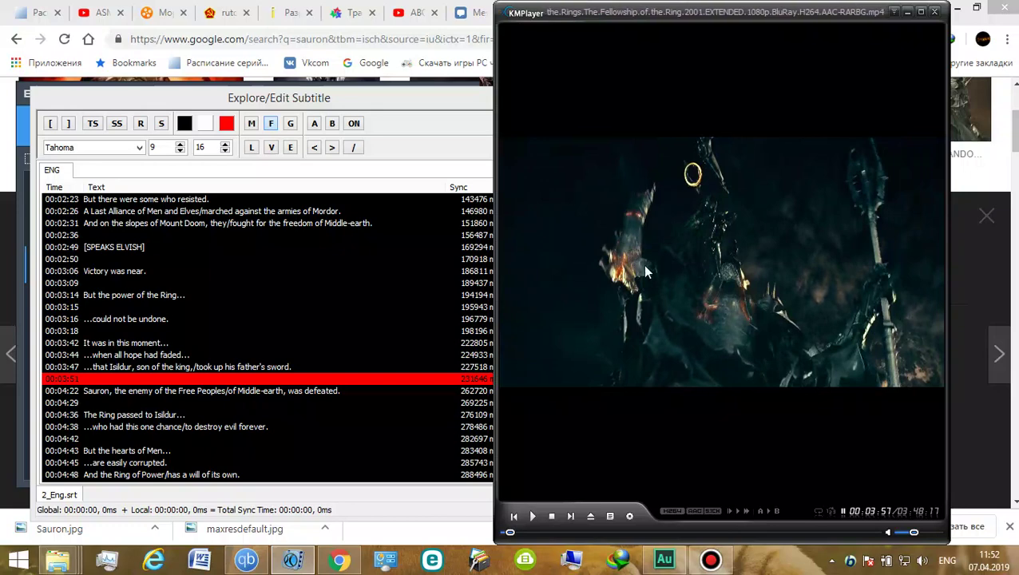
pyautogui.click(609, 306)
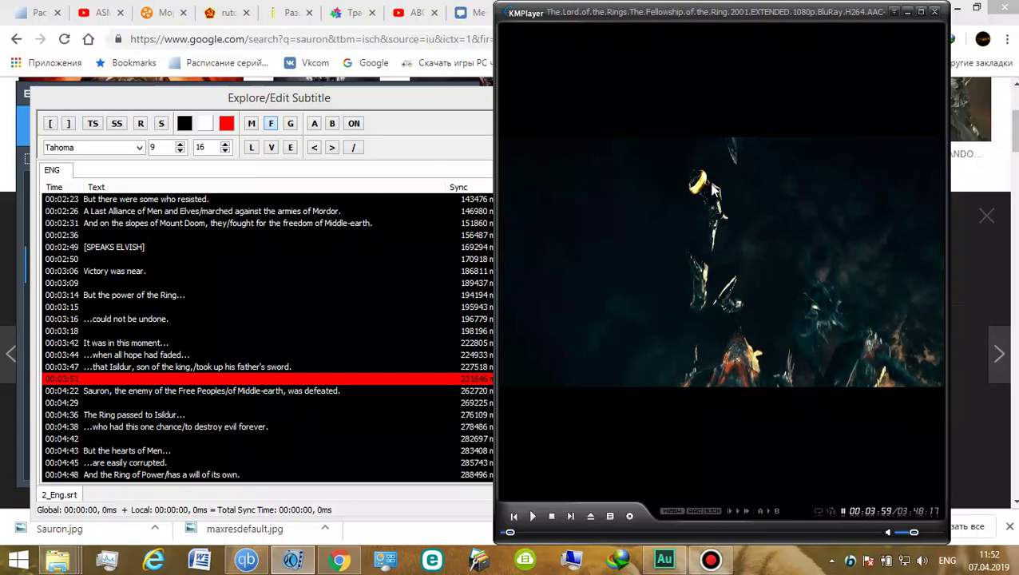
# Resume playback from the 00:03:59 Ring shot, now past 00:04:00
pyautogui.click(714, 224)
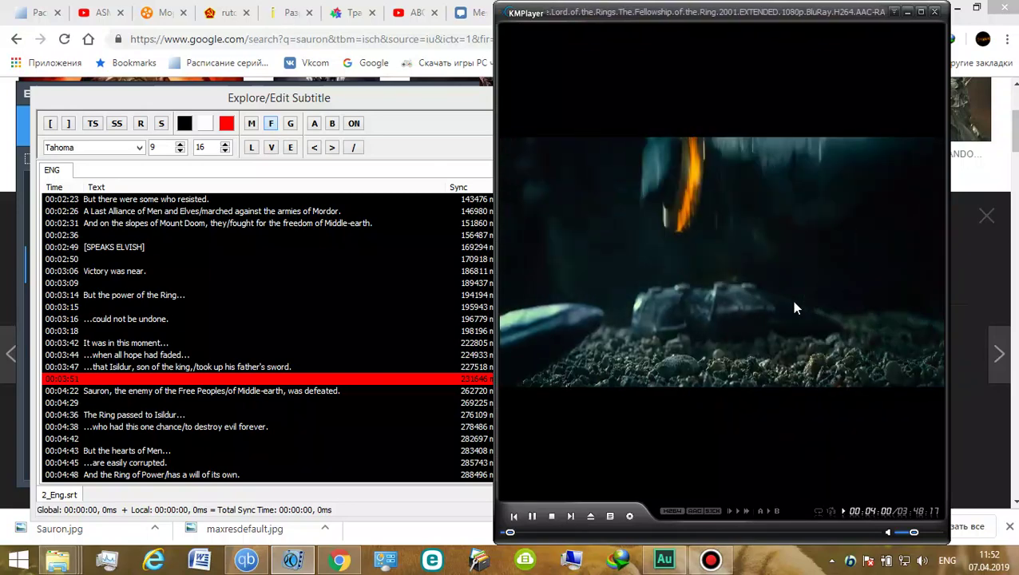